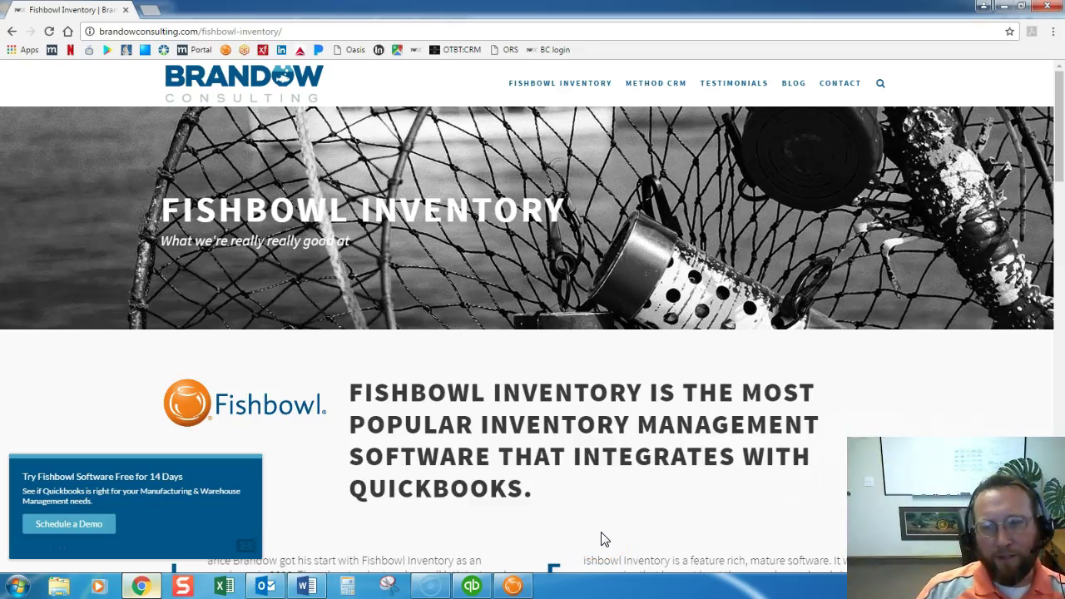
Step: Switch from the Chrome consulting page to Fishbowl Client, which shows pick T13's details
left_click(603, 532)
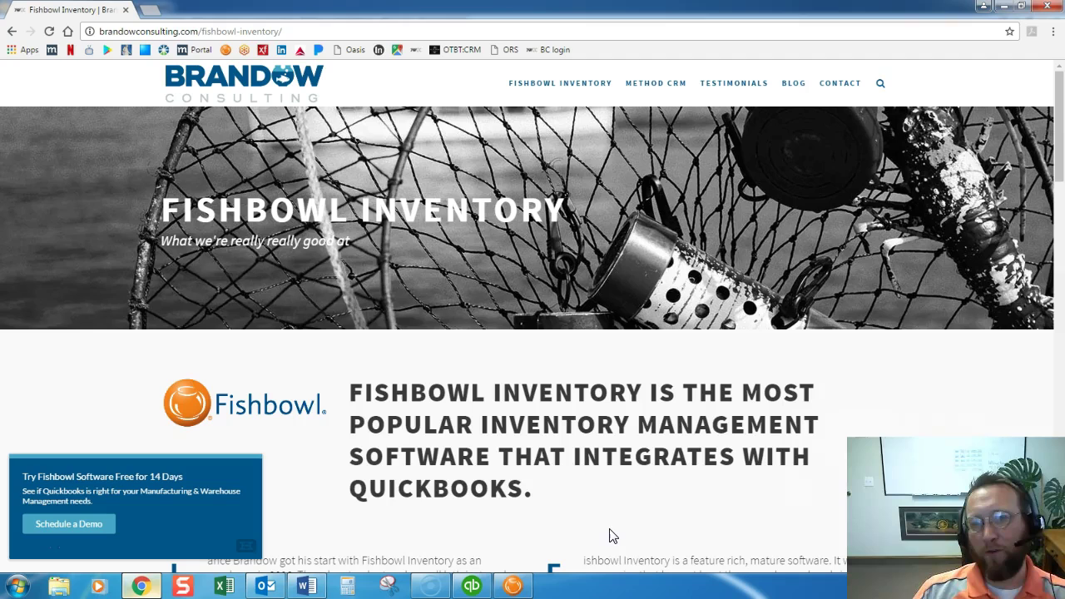
left_click(513, 586)
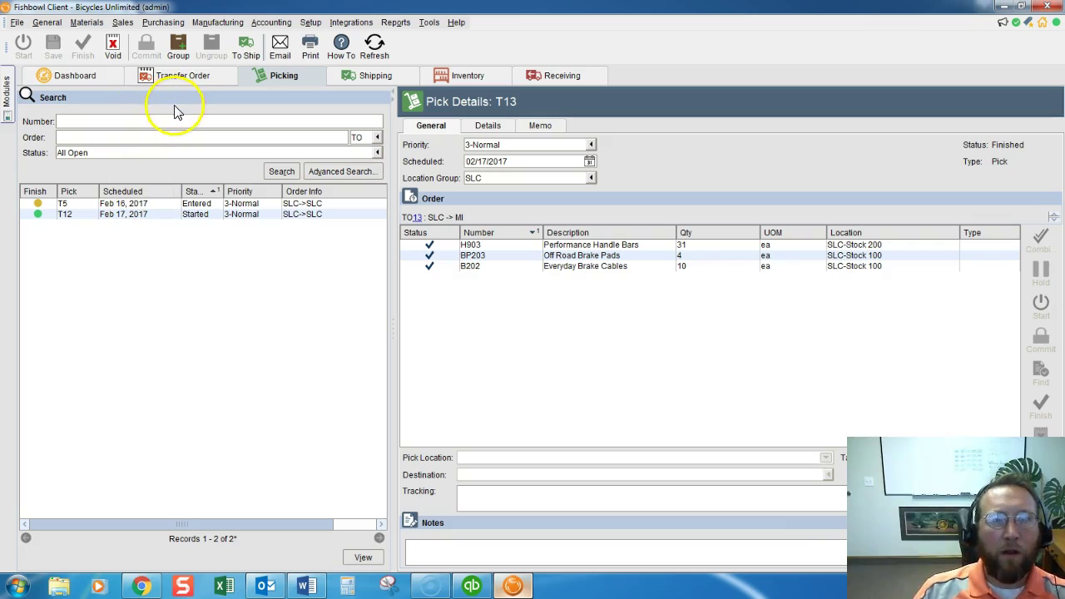
left_click(305, 216)
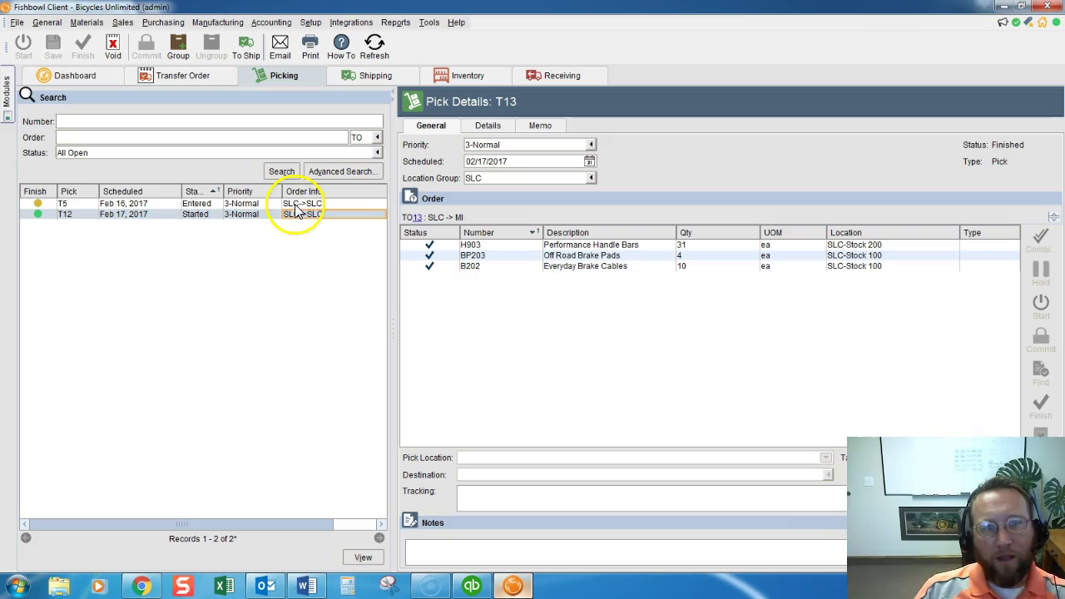
left_click(297, 204)
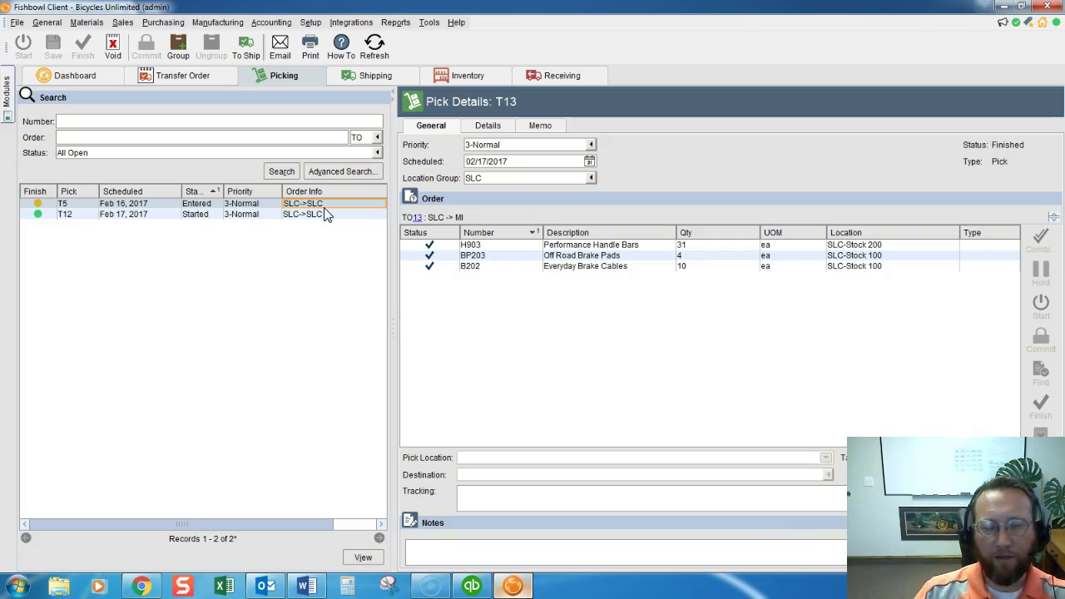
left_click(325, 215)
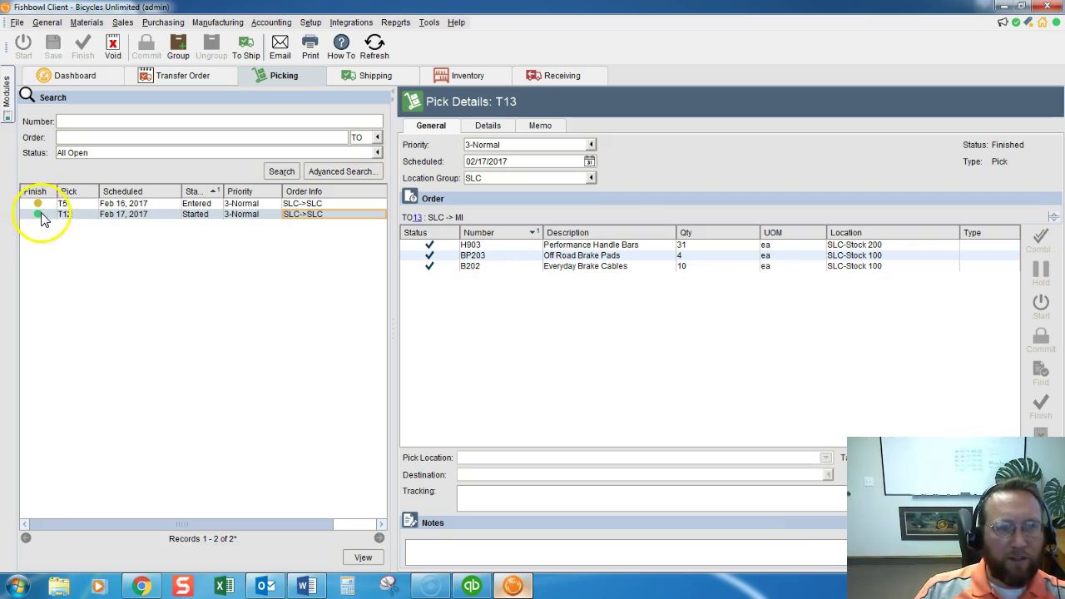
Step: Open pick T12 and check the copper wire line: SLC-Receiving to destination SLC-Stock 100
double_click(313, 218)
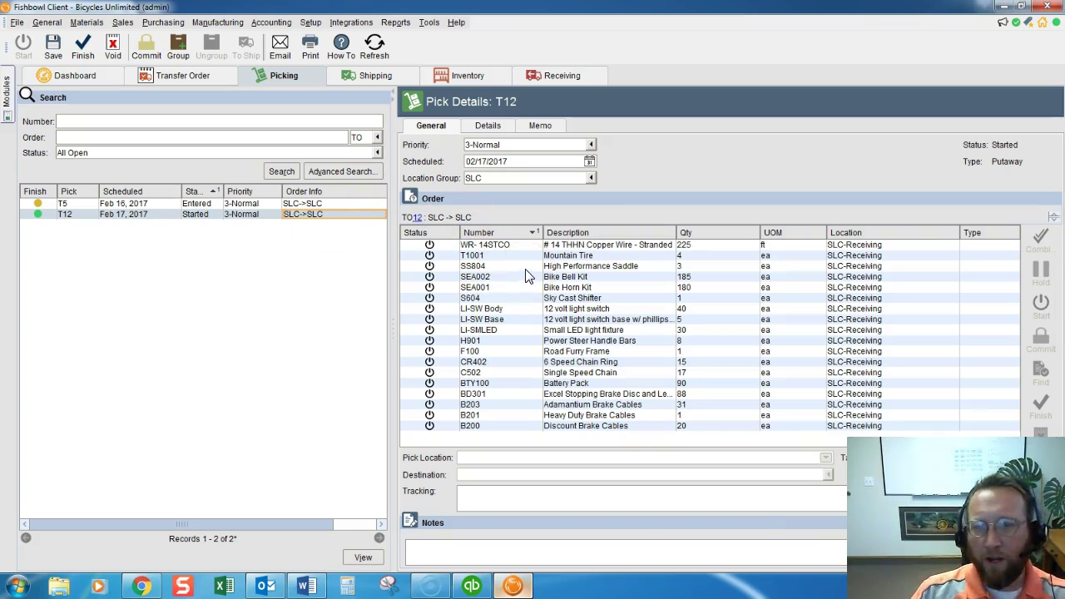
left_click(633, 247)
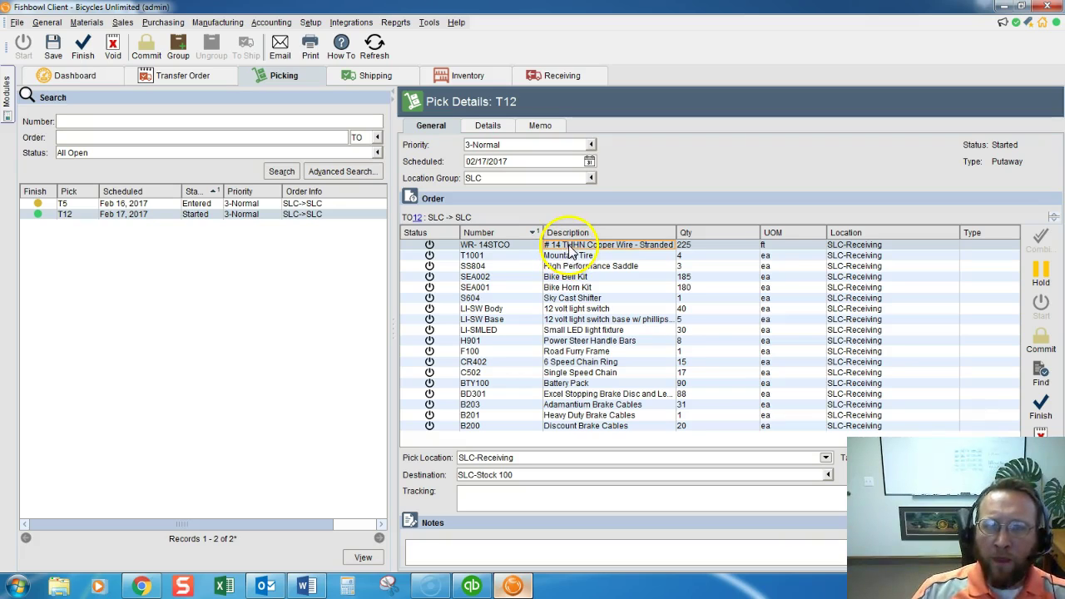
left_click(525, 475)
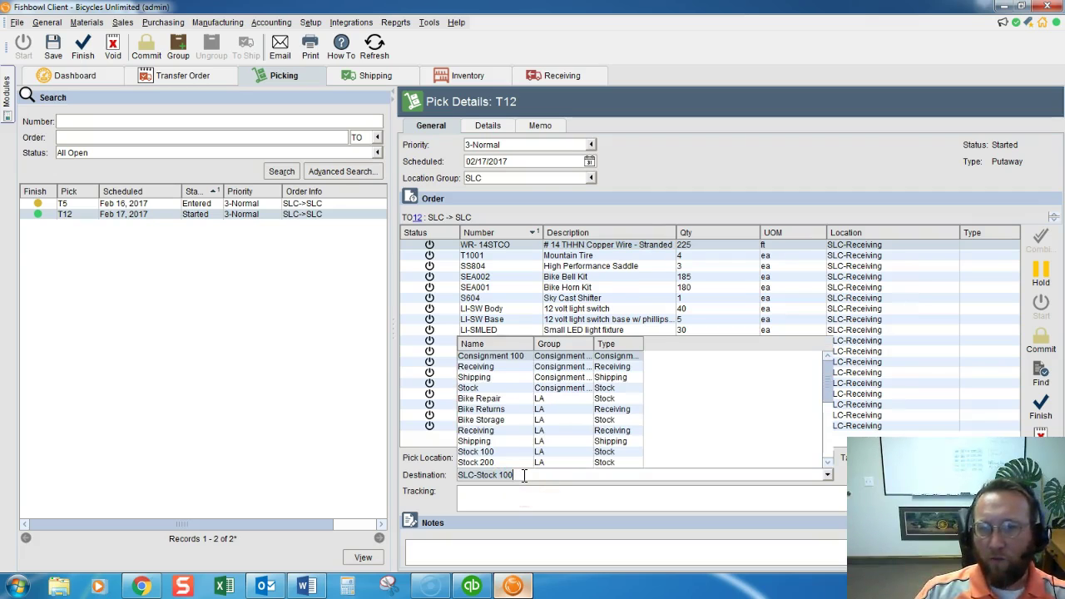
left_click(557, 504)
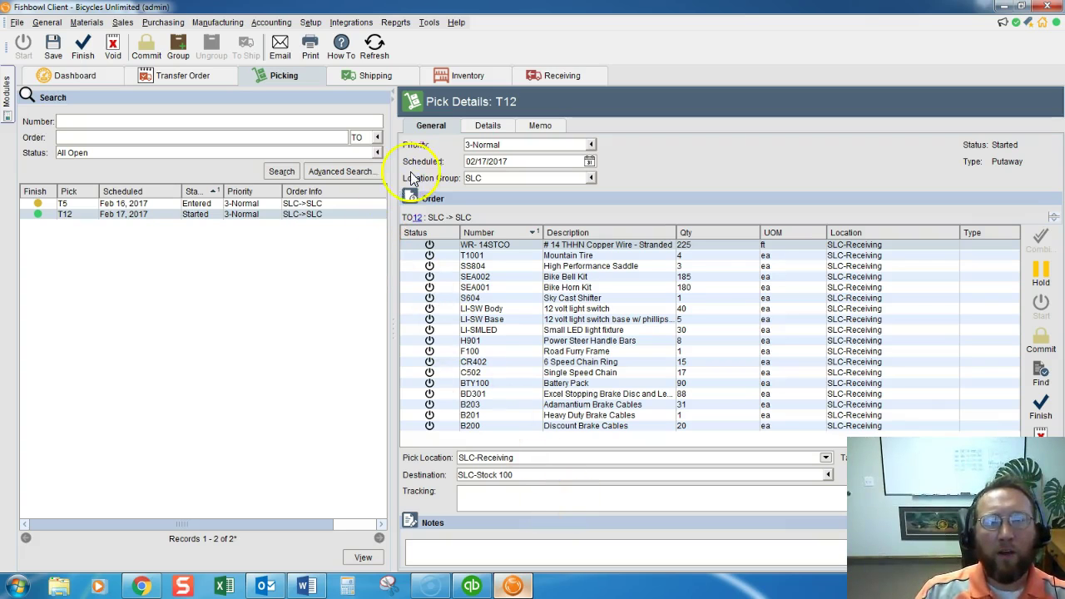
Step: Search parts for 'wr-' and view WR-14STCO's default locations, all blank
left_click(90, 23)
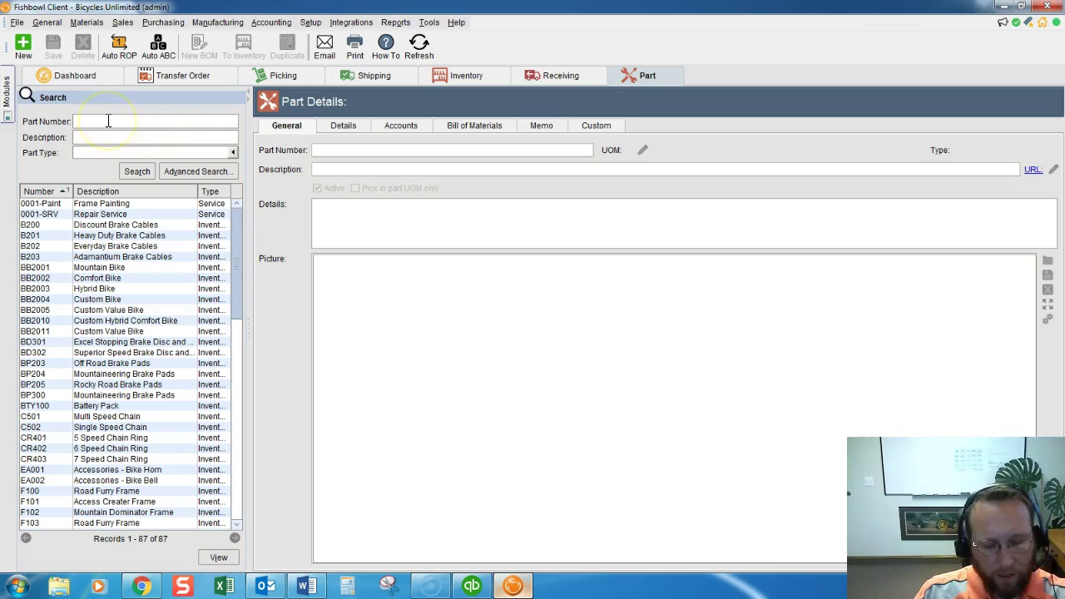
key("Return")
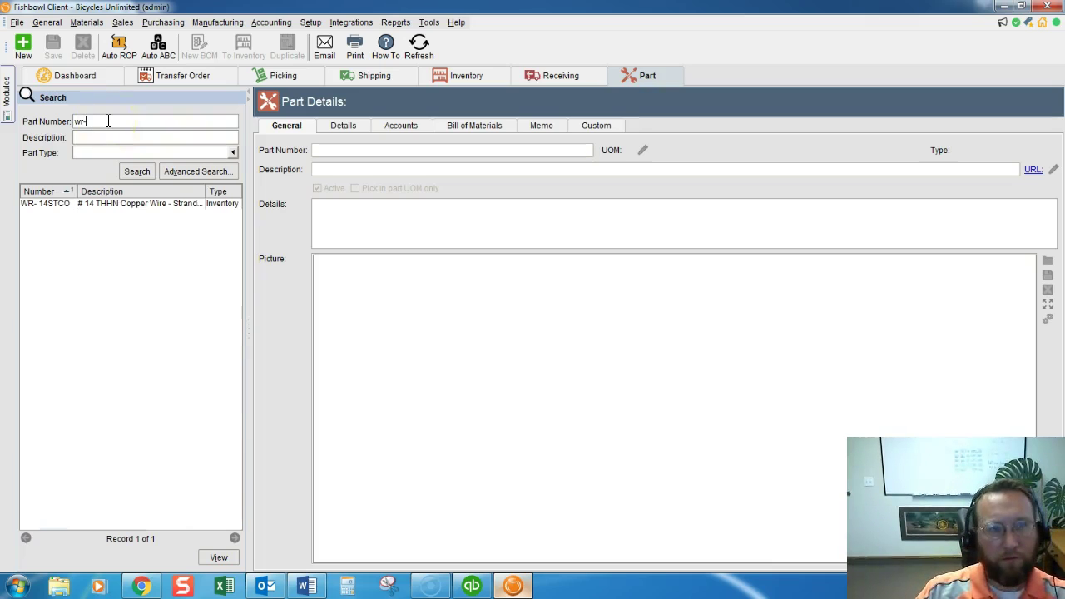
left_click(137, 204)
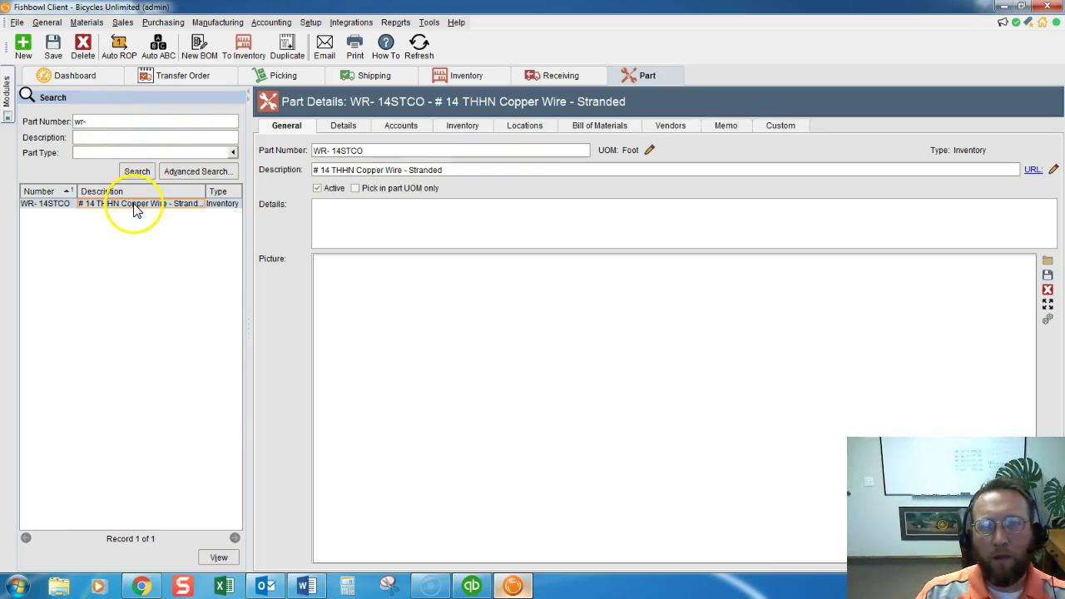
left_click(522, 127)
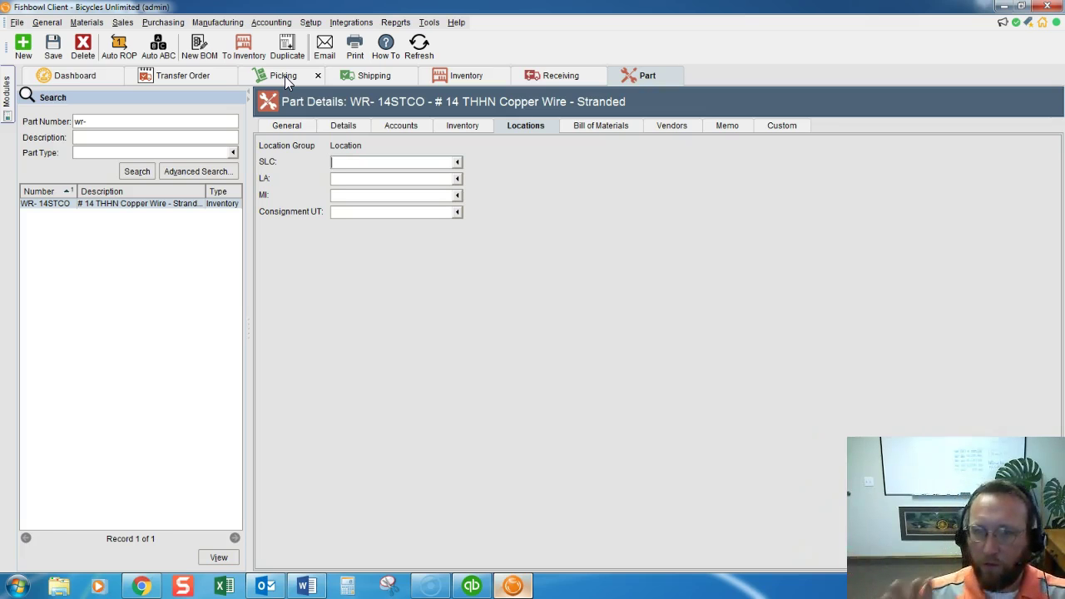
left_click(436, 78)
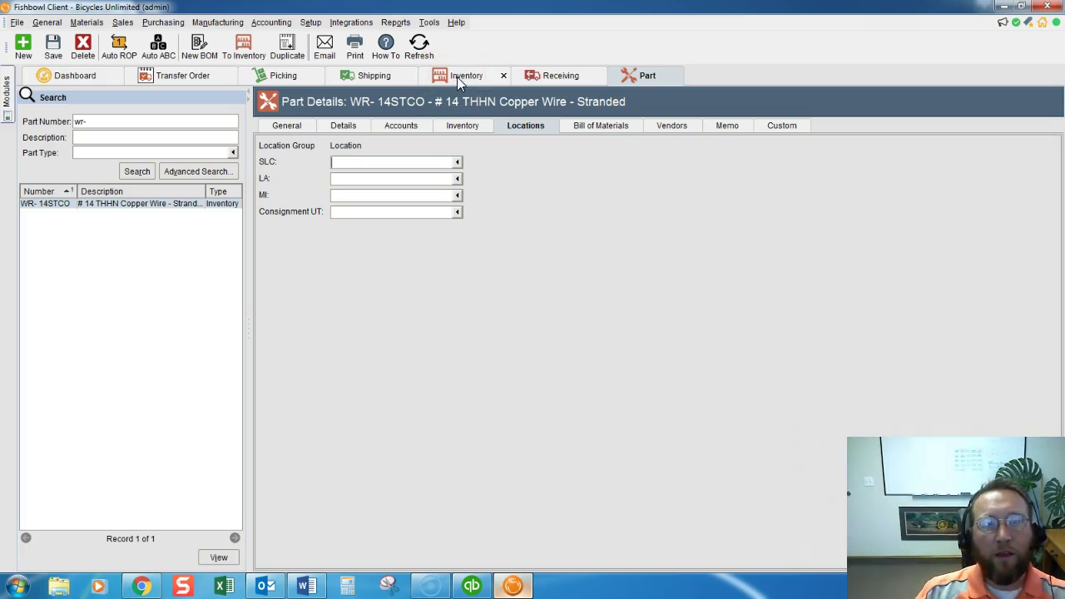
Step: List the 14 locations in the SLC group and select Stock 100
left_click(311, 24)
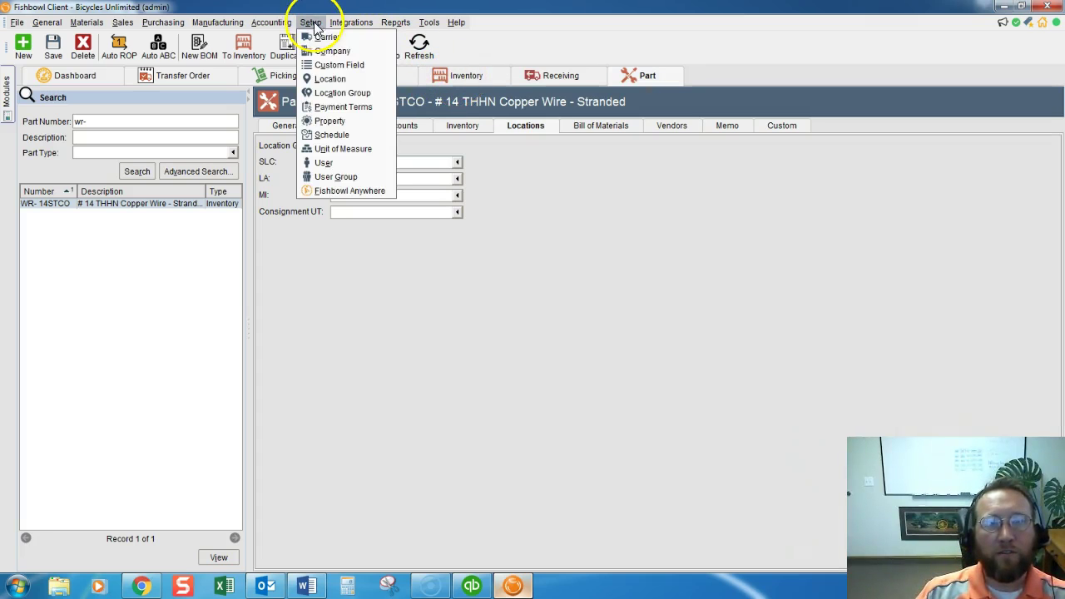
left_click(328, 78)
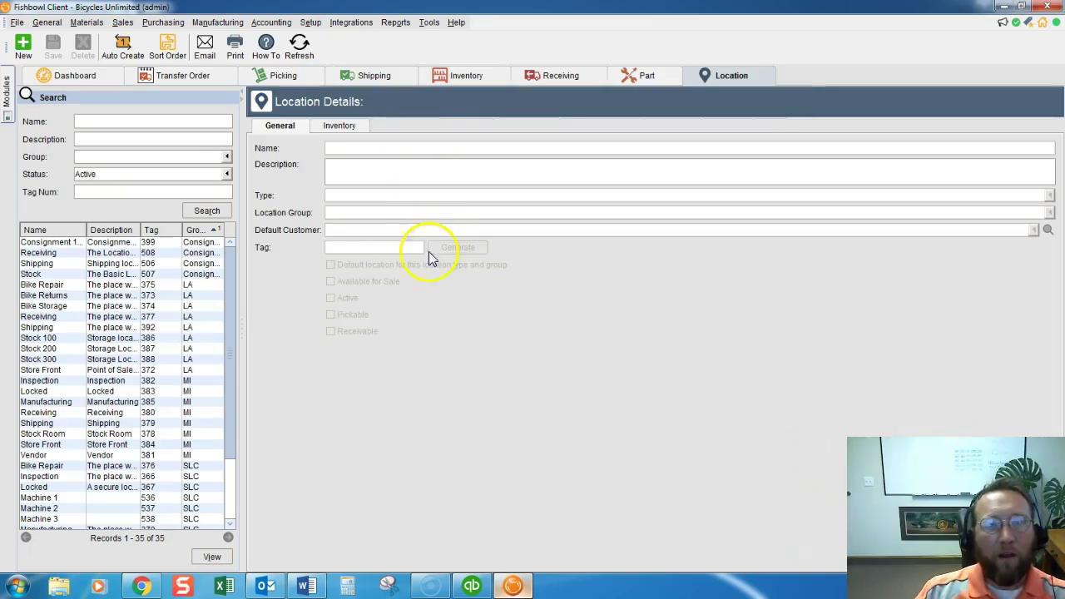
left_click(226, 157)
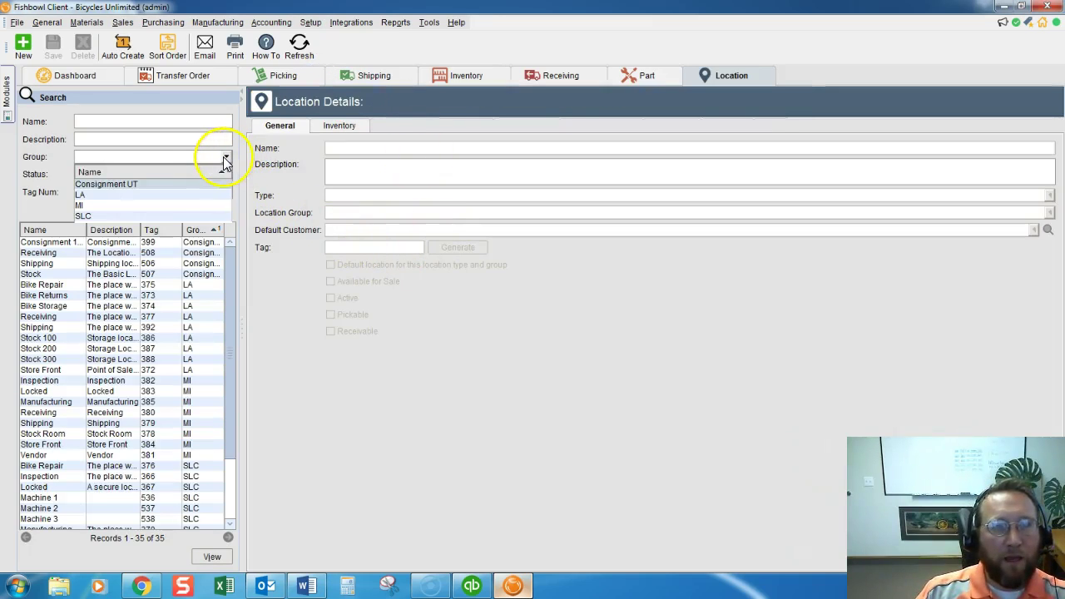
left_click(100, 215)
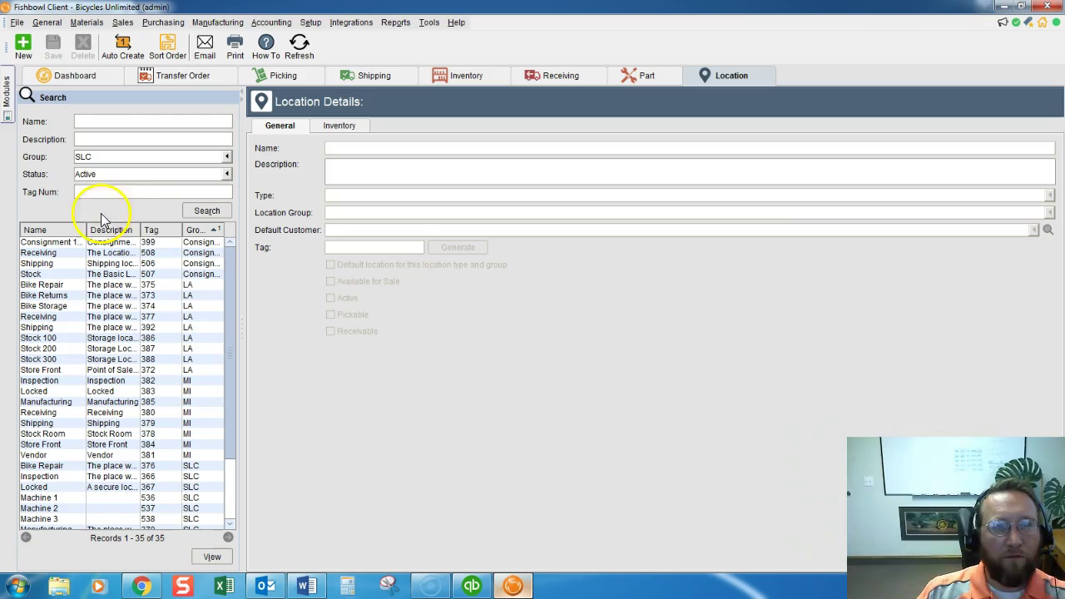
left_click(197, 214)
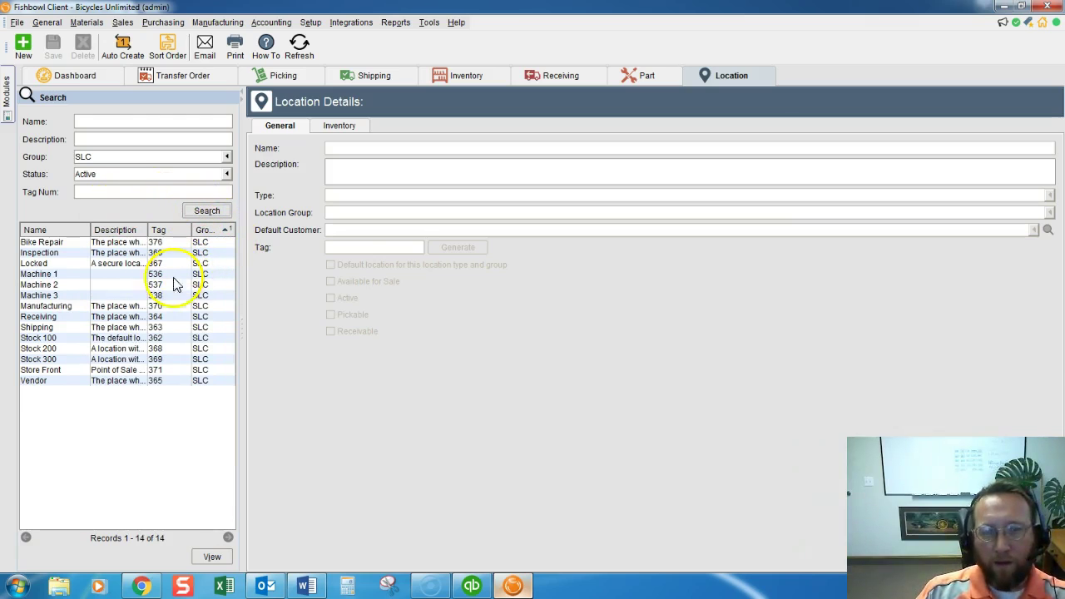
left_click(48, 340)
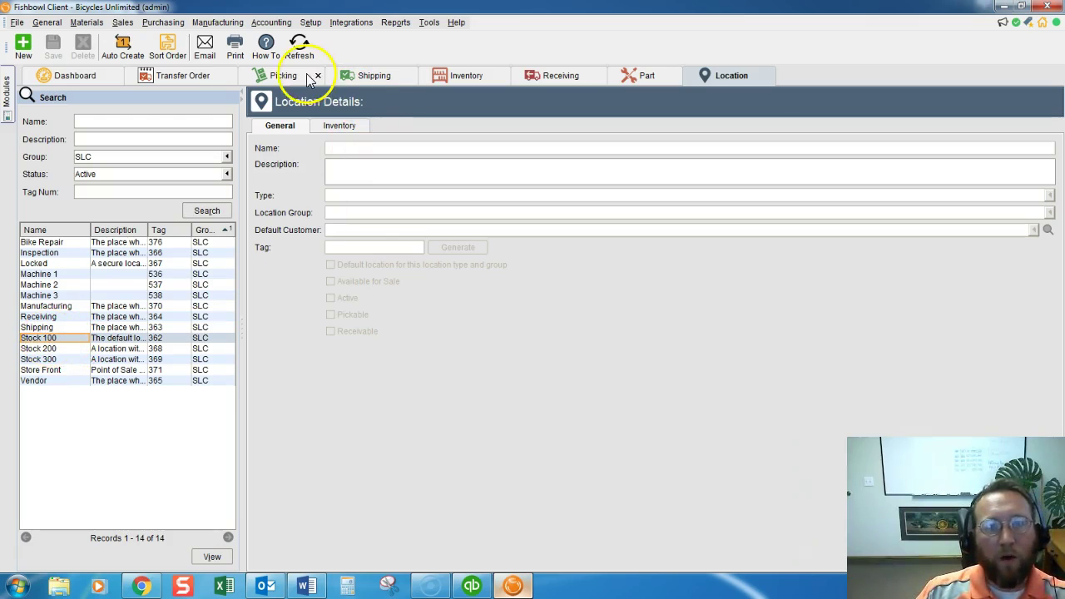
Step: Review Stock 100's location details, then return to pick T12
left_click(281, 77)
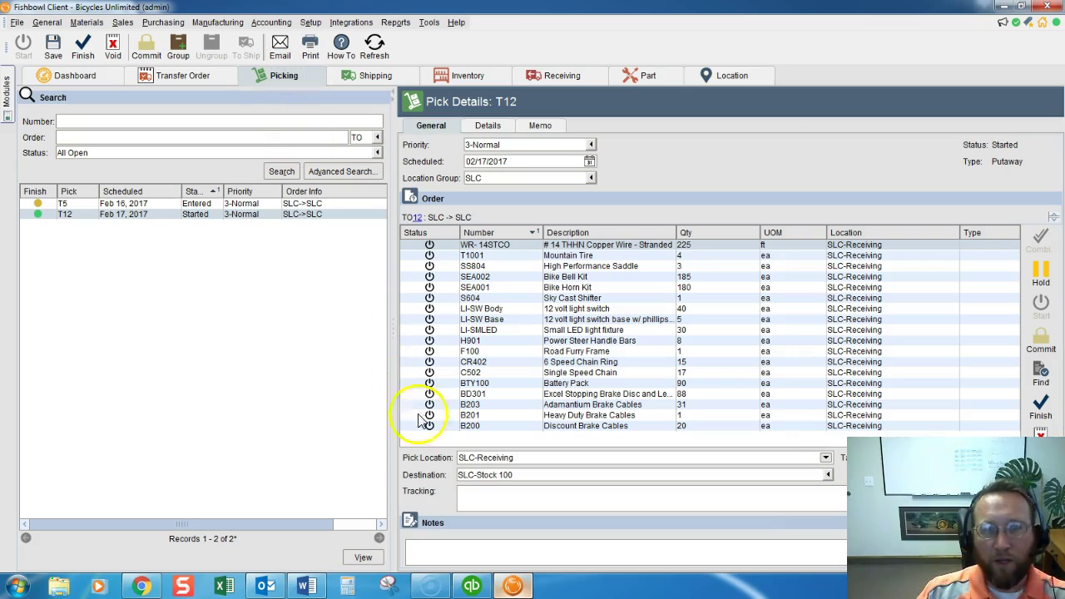
left_click(703, 75)
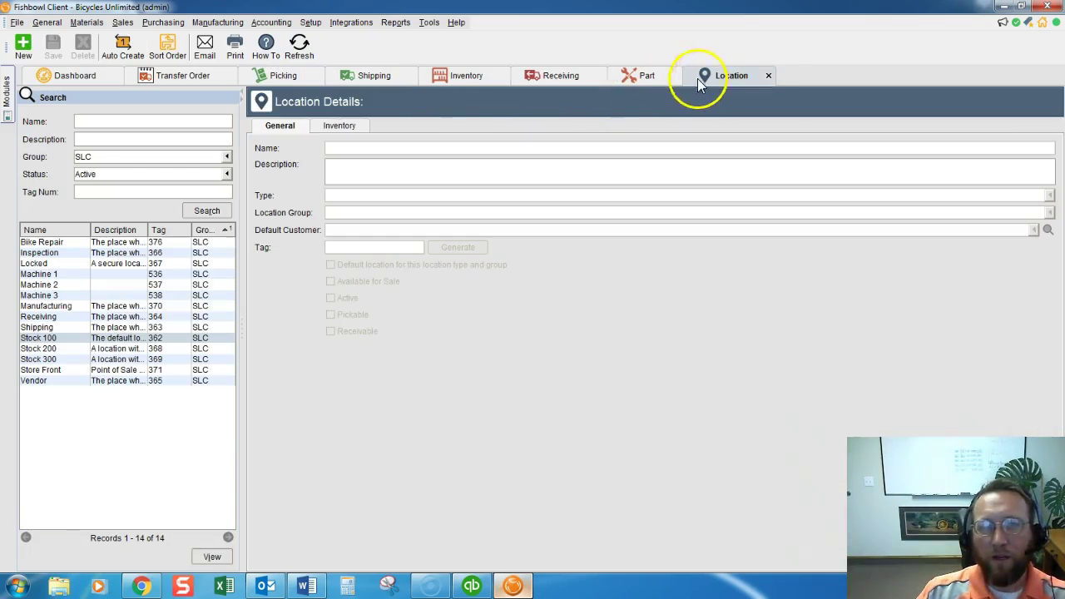
left_click(106, 339)
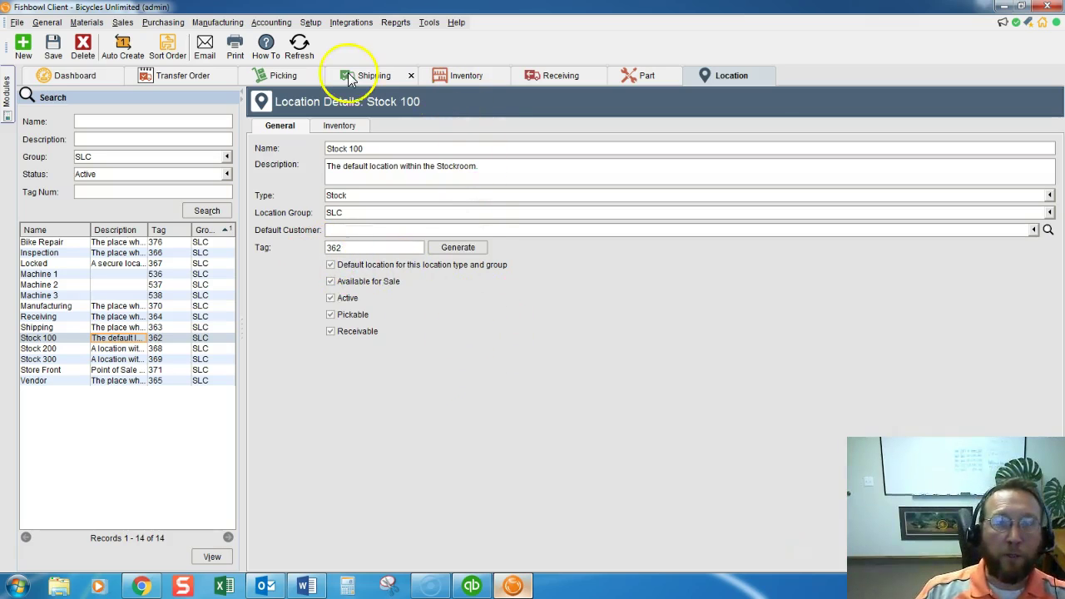
left_click(285, 77)
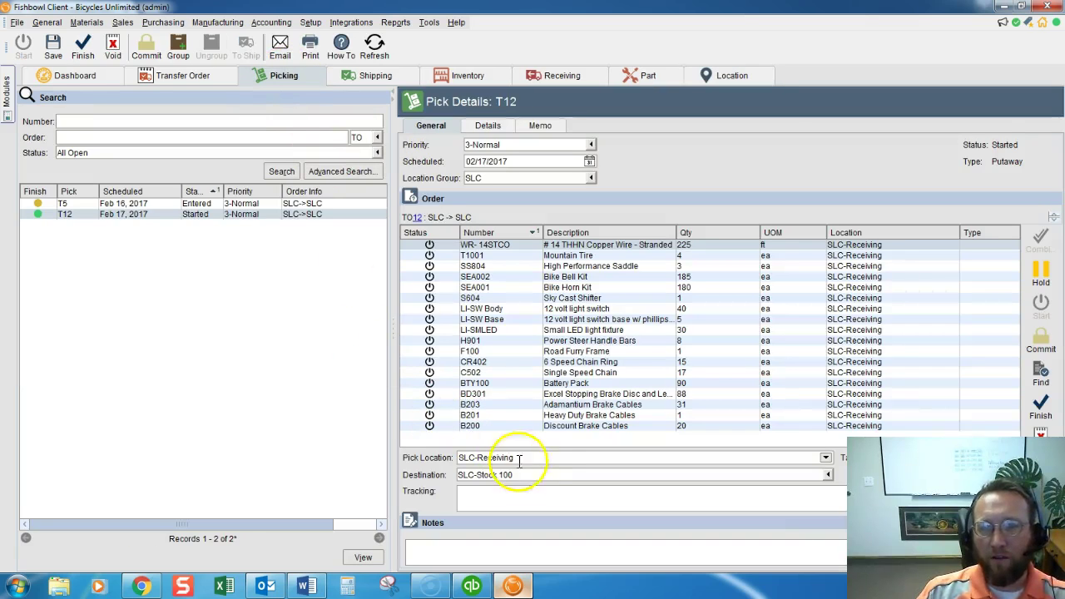
Step: Check the destinations of six T12 lines, then view part B202's inventory (108 on hand)
left_click(563, 256)
left_click(562, 267)
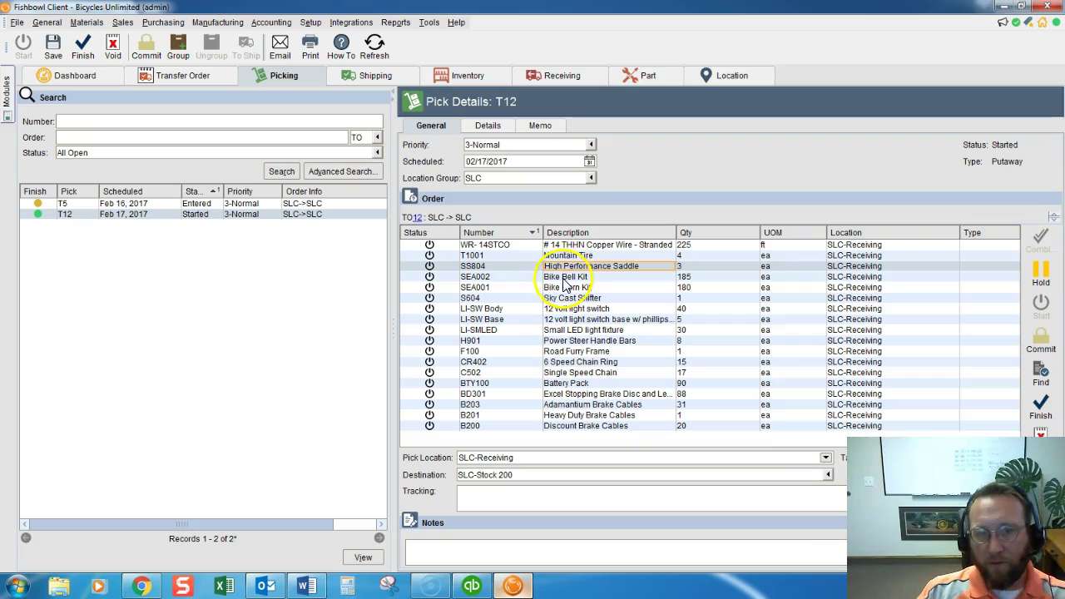
left_click(565, 278)
left_click(567, 288)
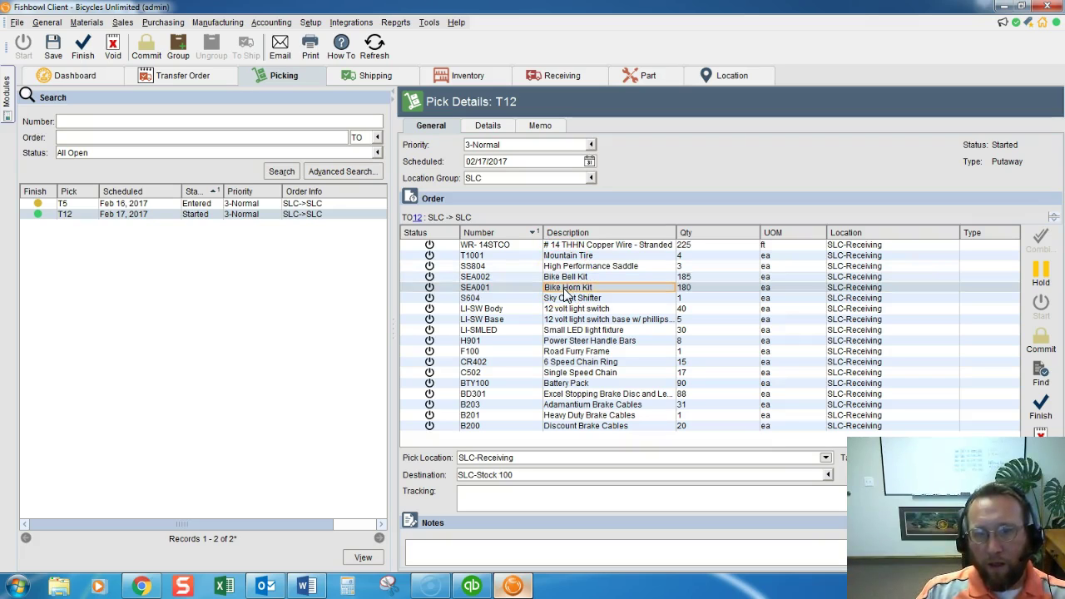
left_click(569, 300)
left_click(570, 310)
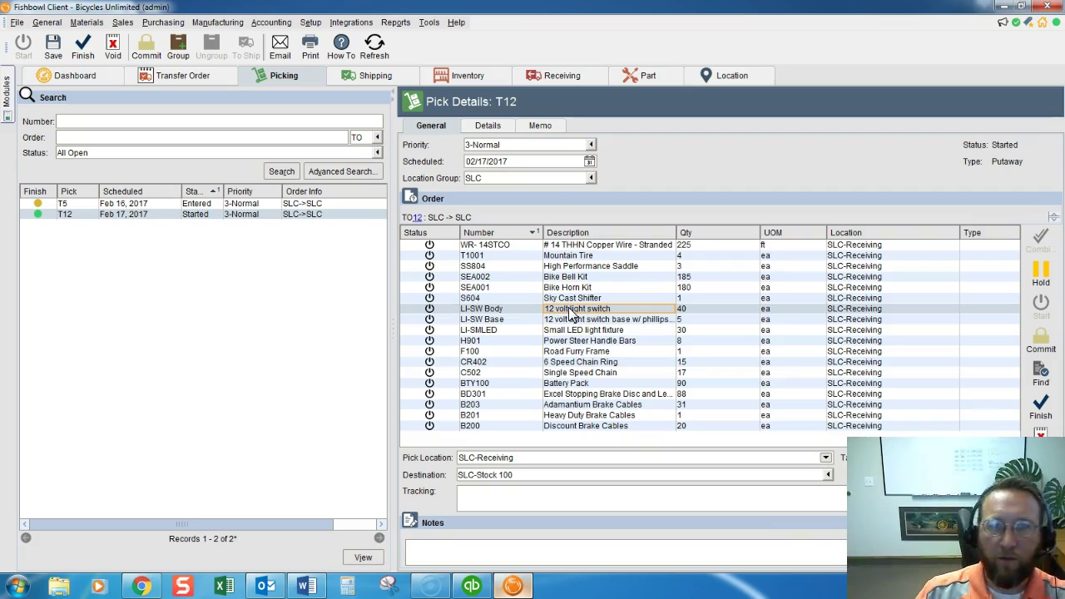
left_click(464, 76)
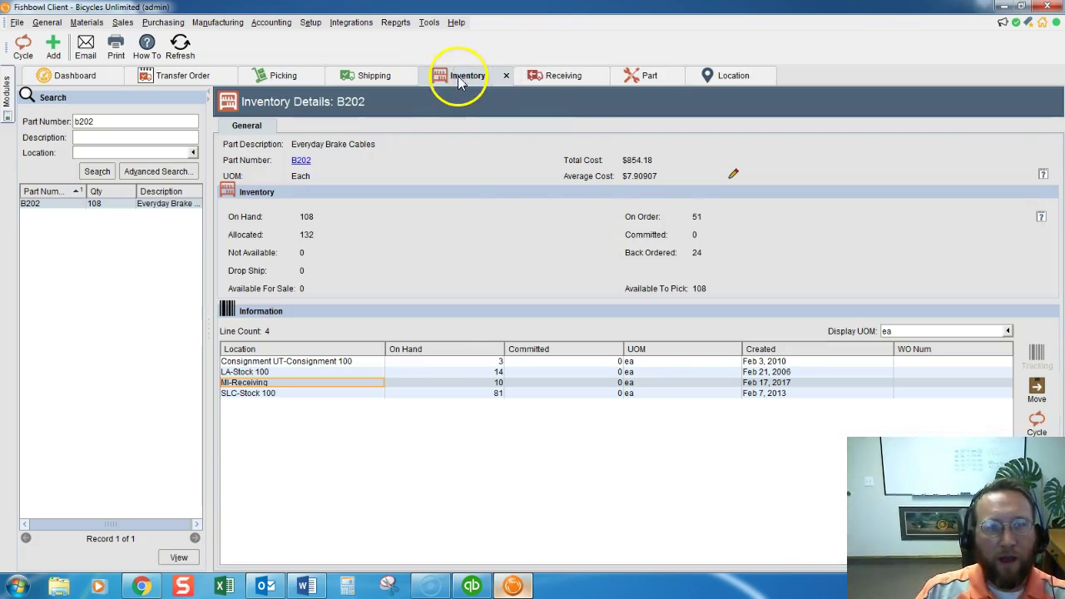
Step: View SLC Stock 100's location details, then go back to pick T12's item list
left_click(716, 83)
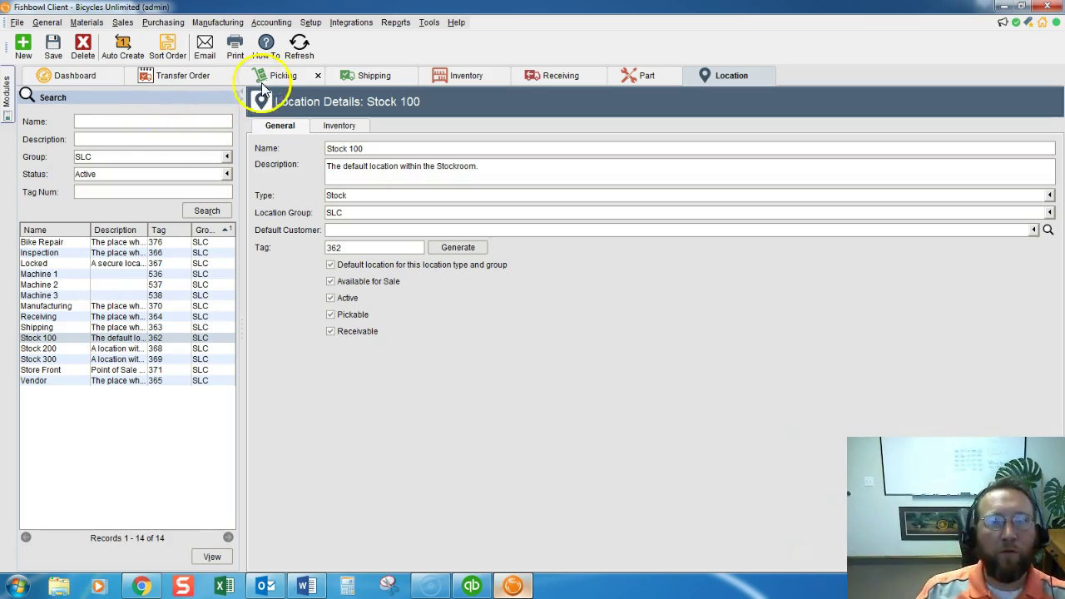
left_click(282, 76)
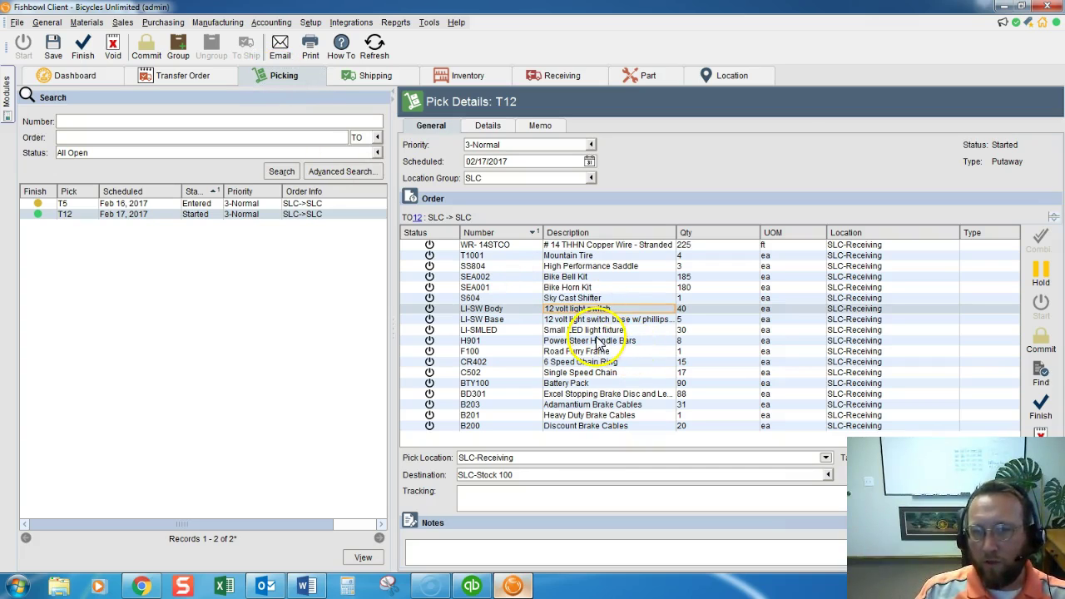
Step: Set the High Performance Saddle (SS804) line's destination to SLC-Stock 300
left_click(580, 268)
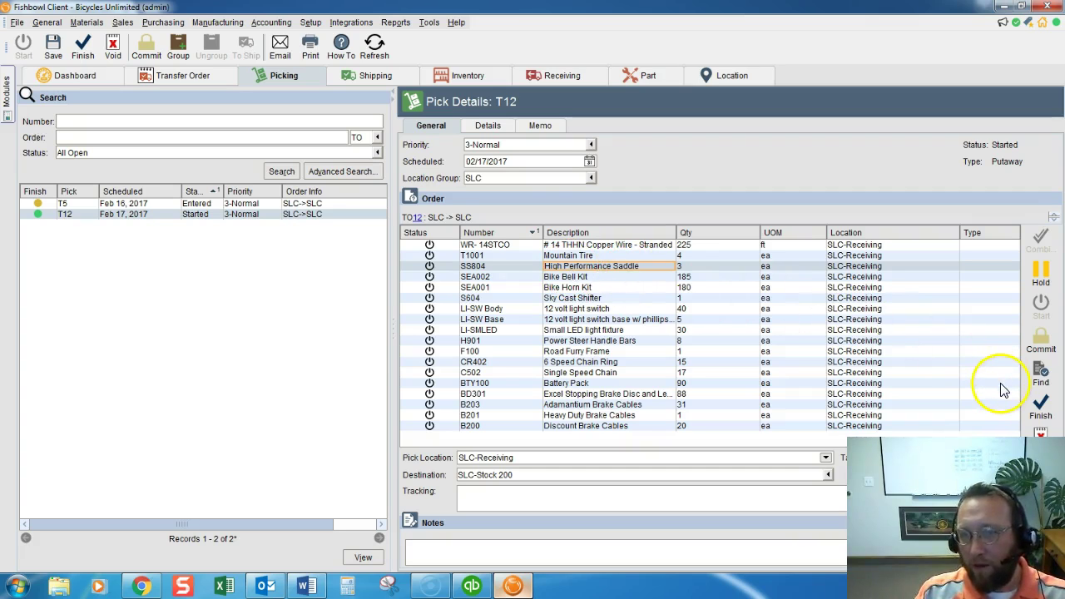
left_click(661, 477)
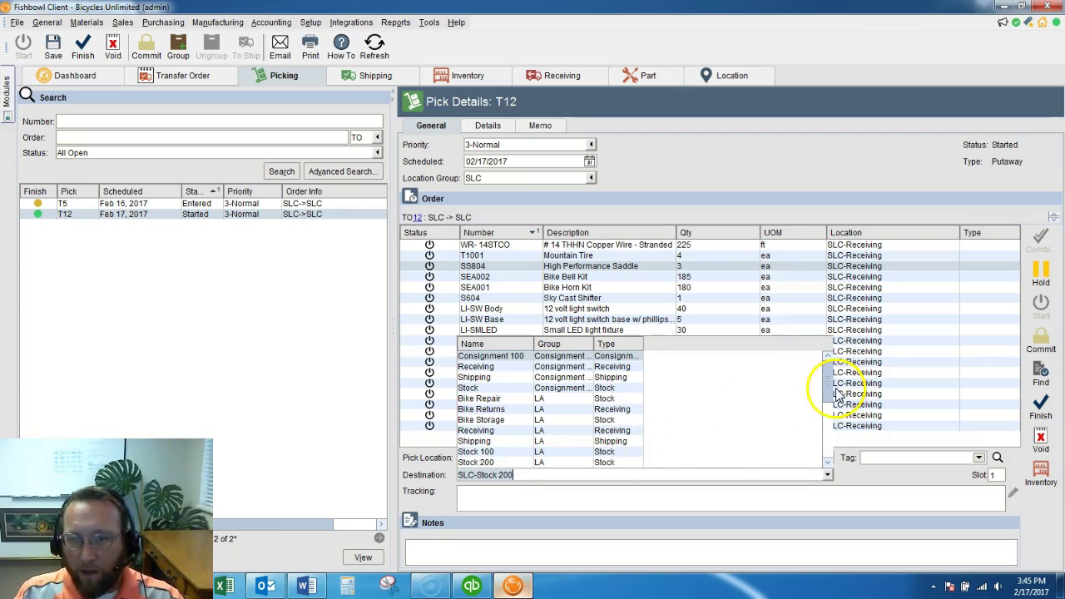
scroll(831, 399, "down", 2)
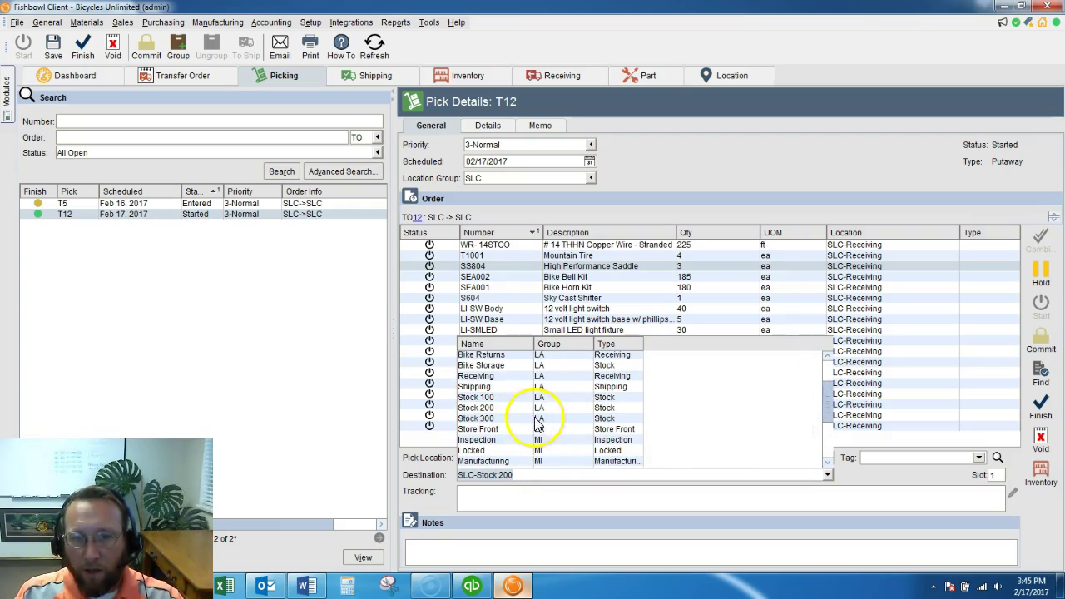
left_click_drag(831, 408, 833, 461)
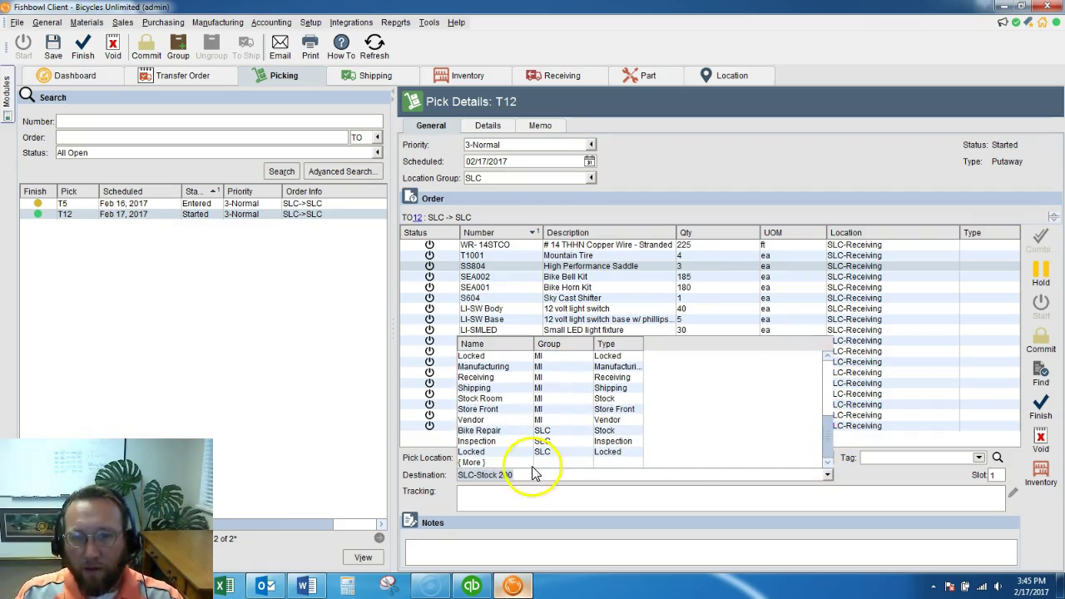
type("slc")
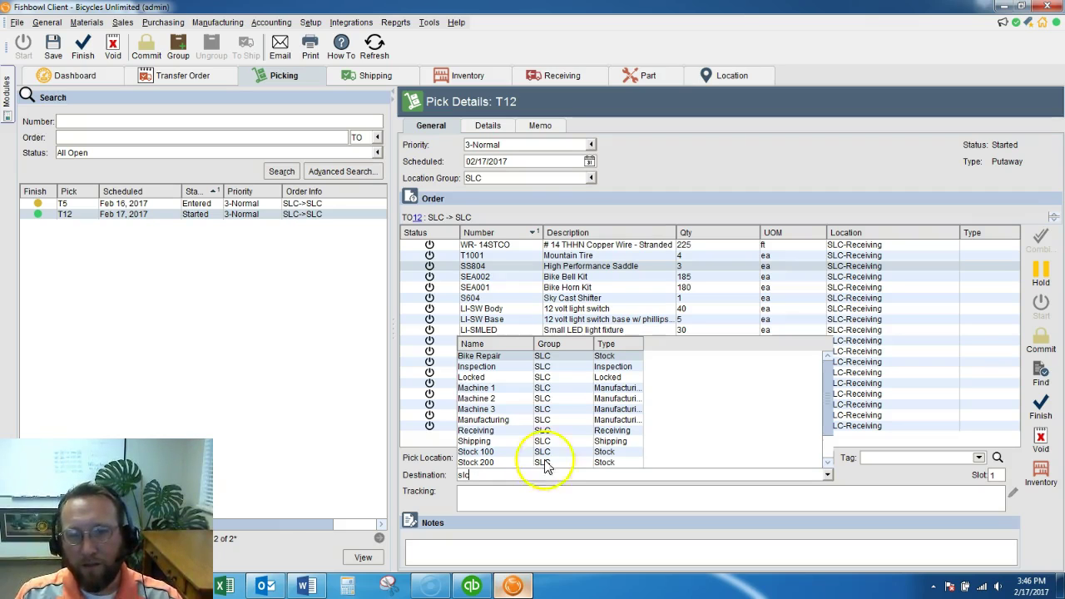
scroll(828, 446, "down", 1)
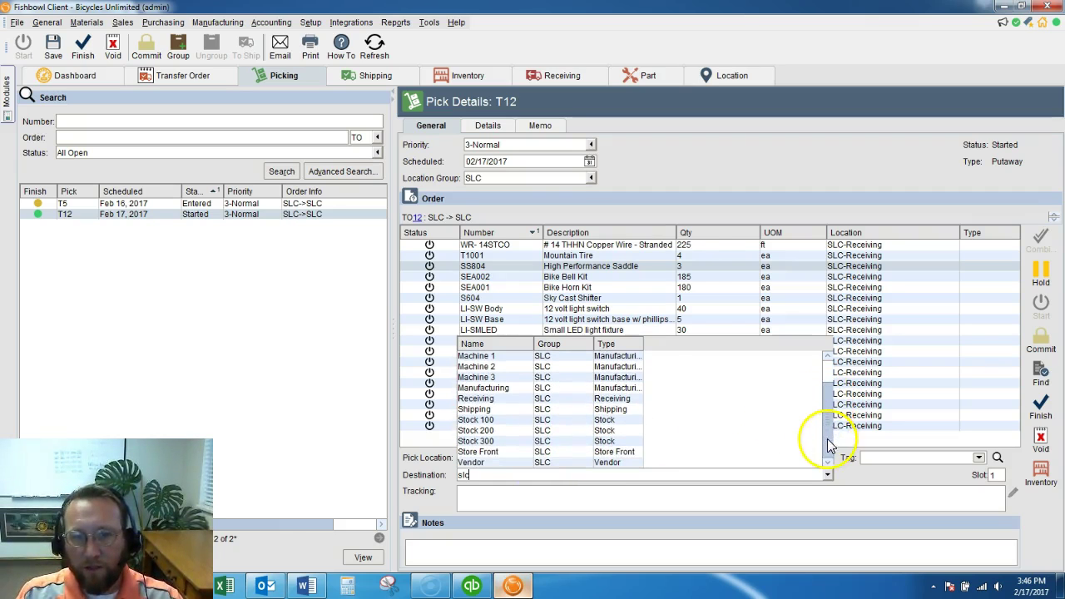
left_click(537, 441)
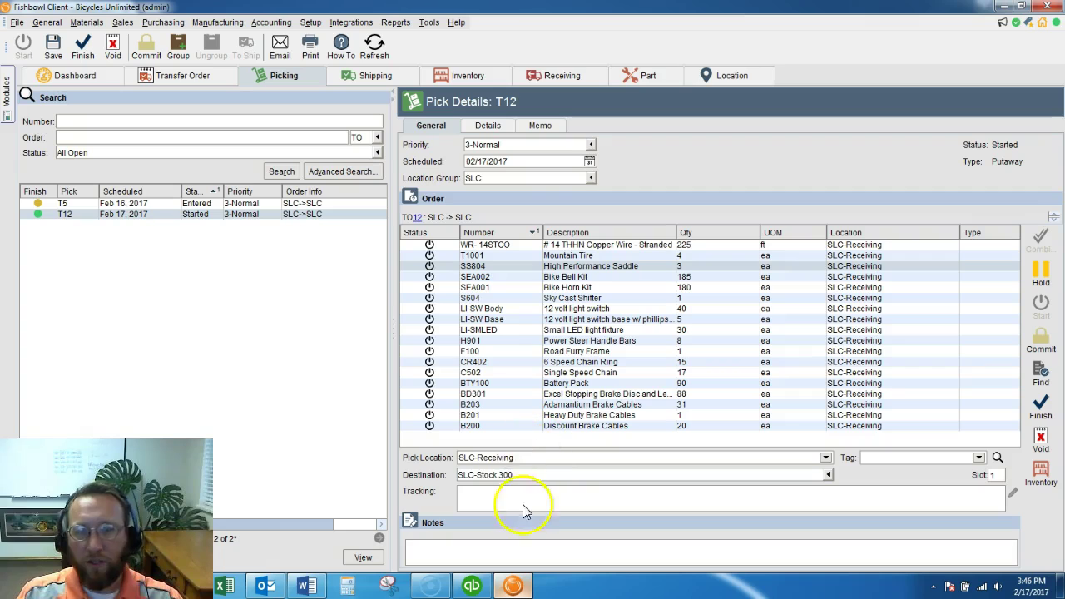
left_click(559, 276)
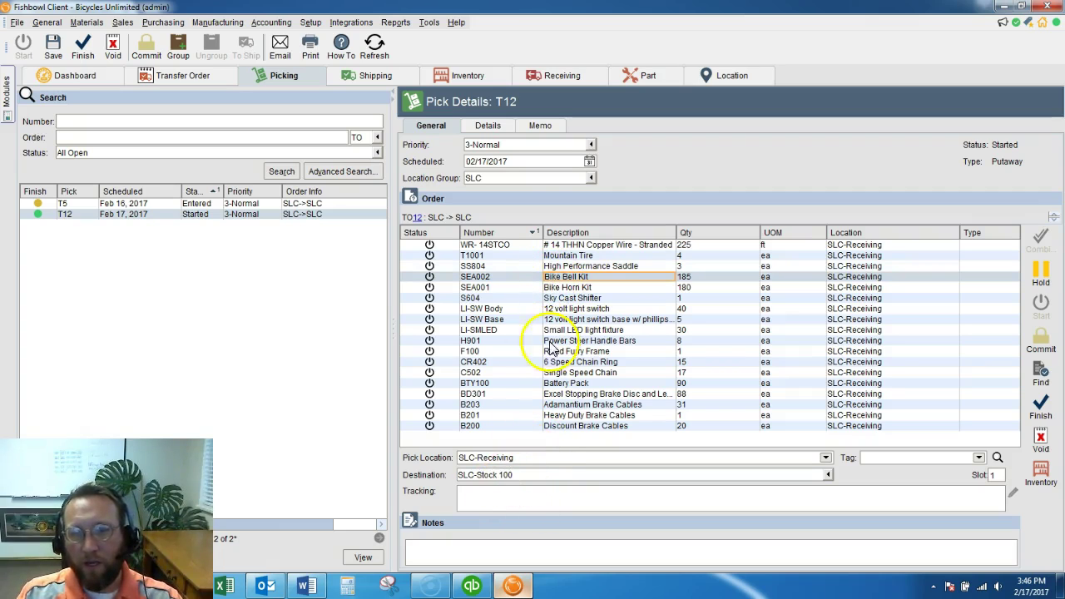
left_click(571, 288)
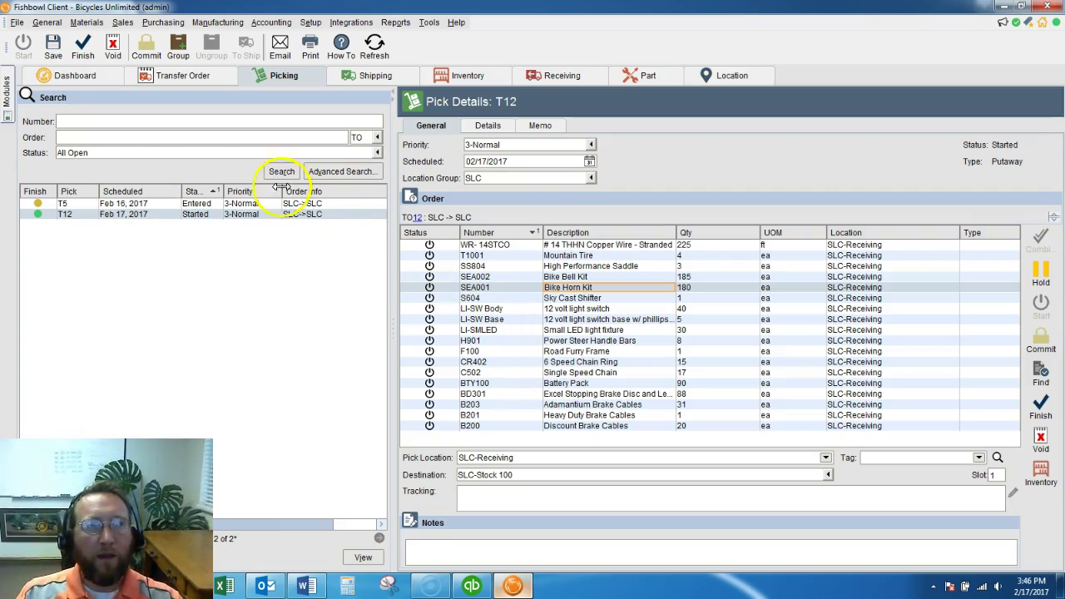
left_click(16, 22)
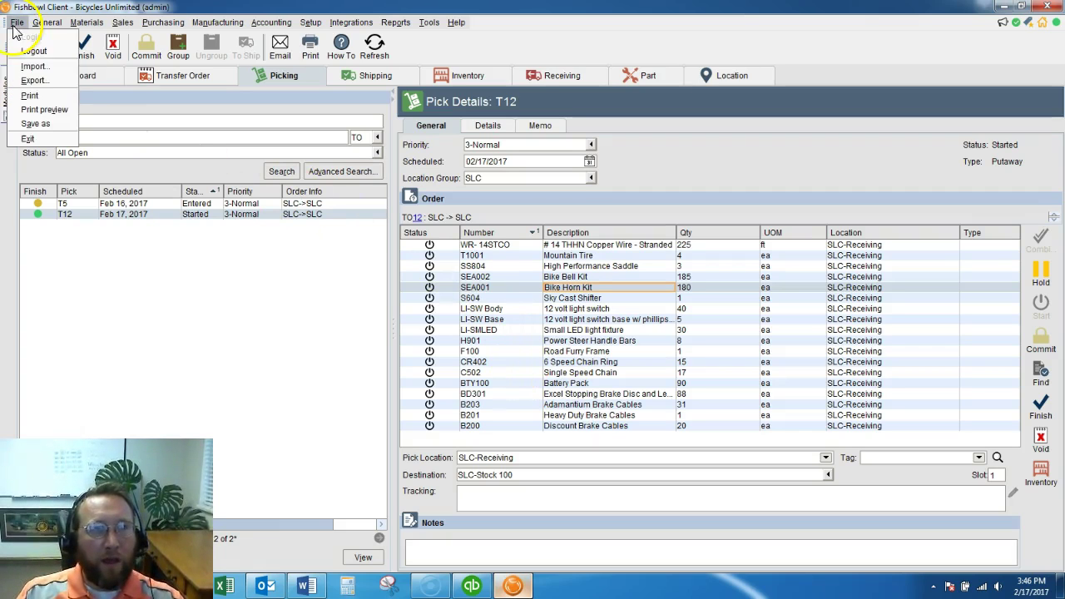
left_click(41, 110)
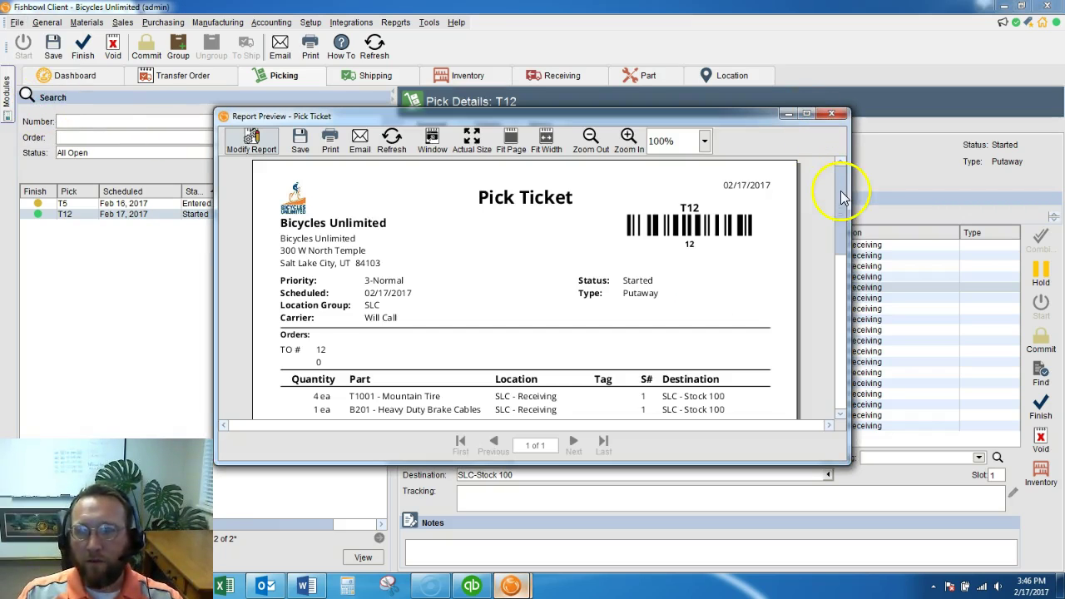
left_click_drag(842, 200, 841, 264)
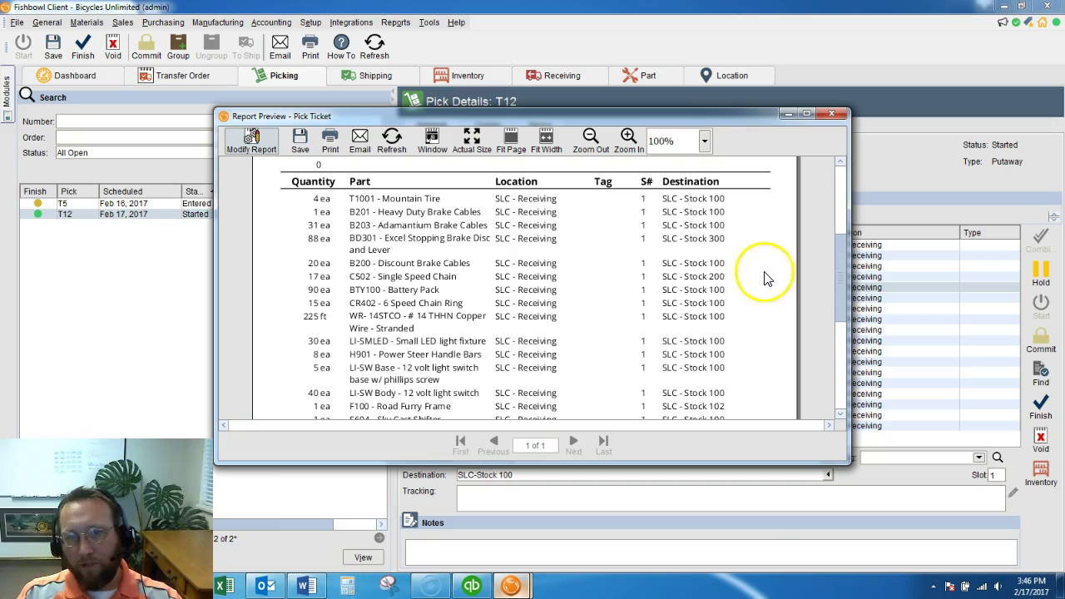
left_click(830, 114)
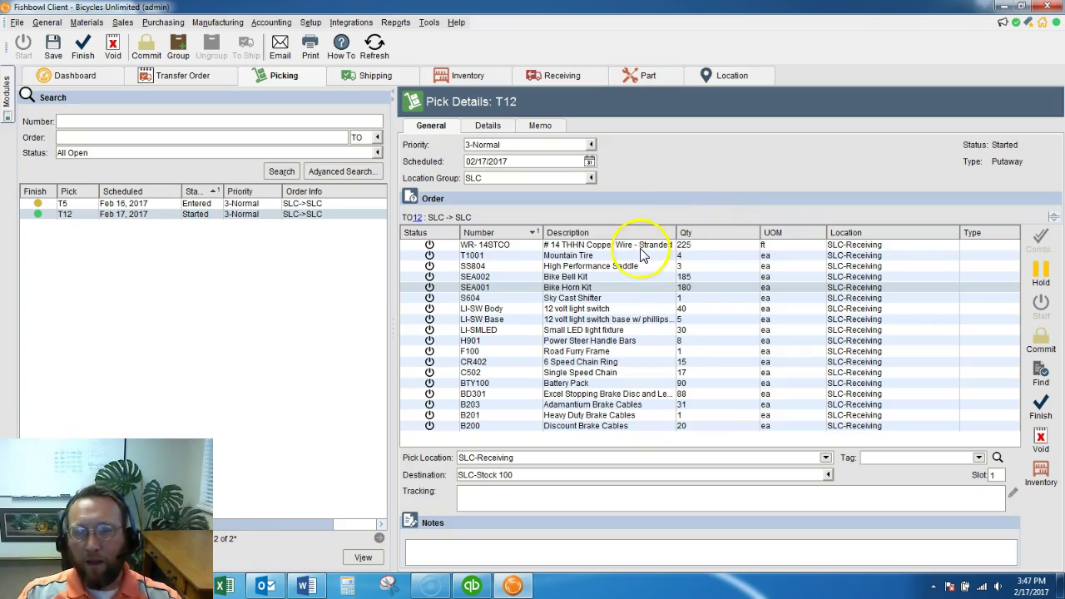
Step: Route the Road Furry Frame (F100) line to SLC-Stock 100 and finish it
left_click(602, 351)
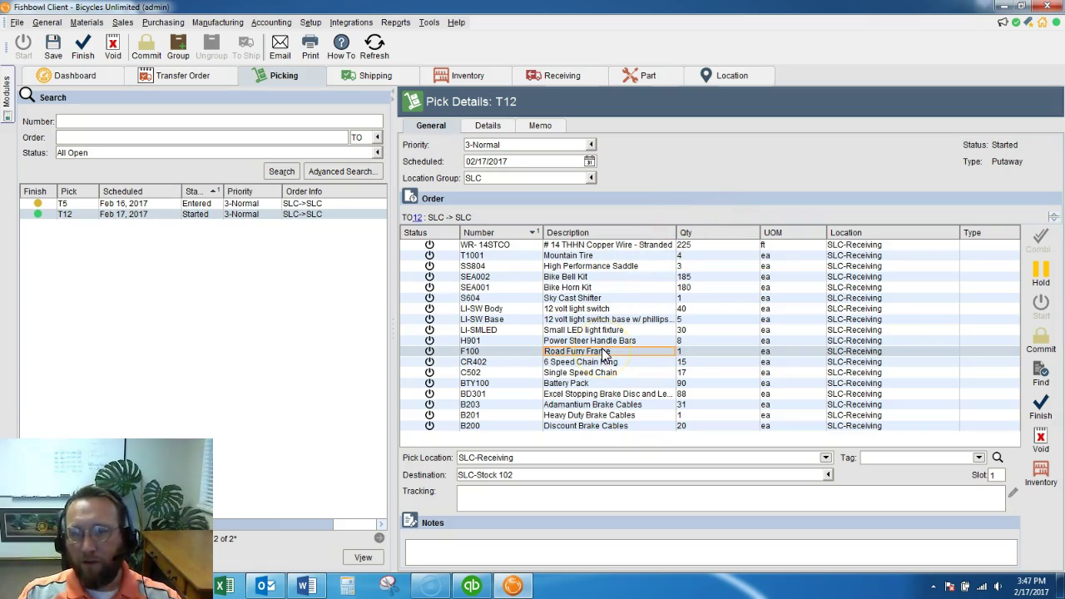
left_click(828, 475)
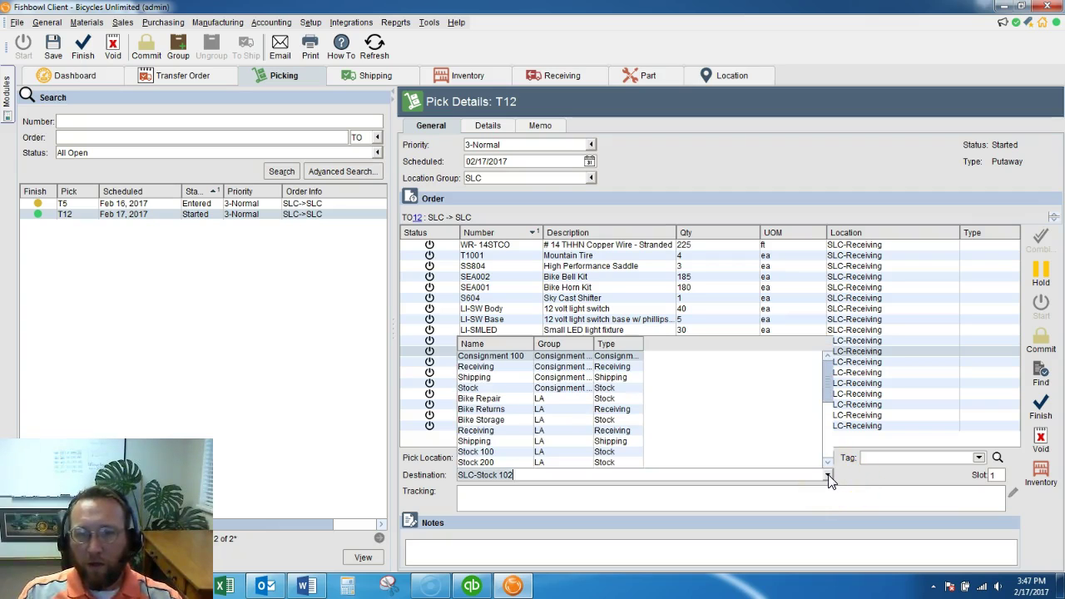
type("slc")
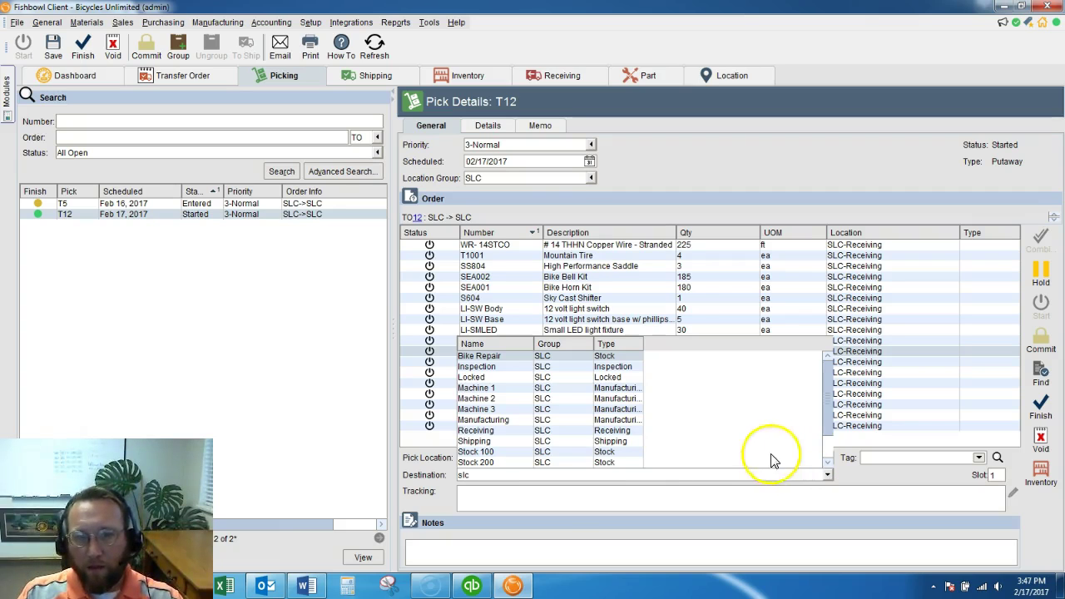
left_click(549, 452)
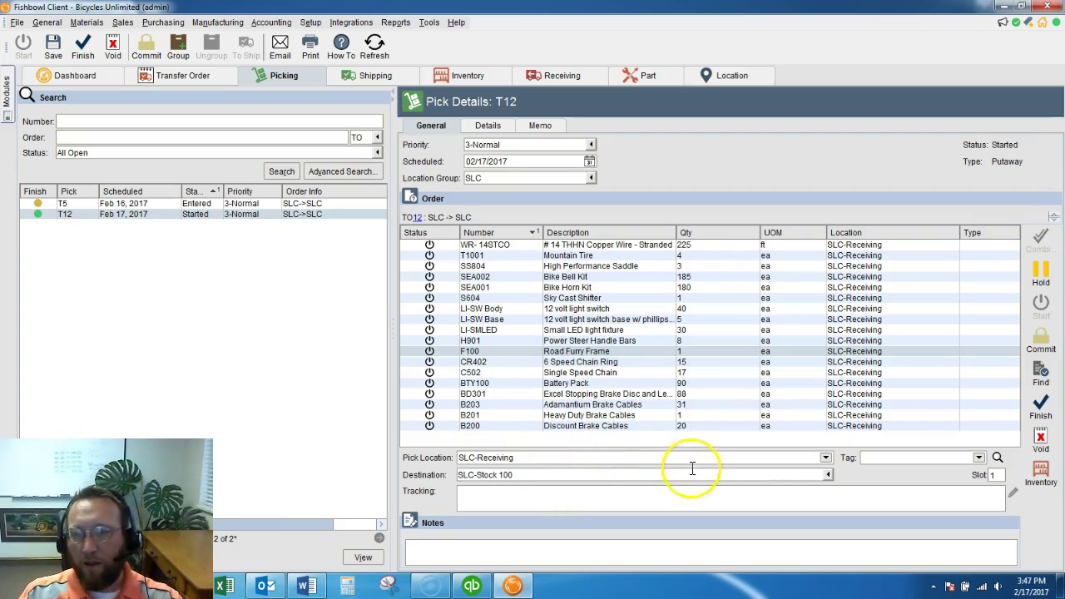
left_click(1041, 407)
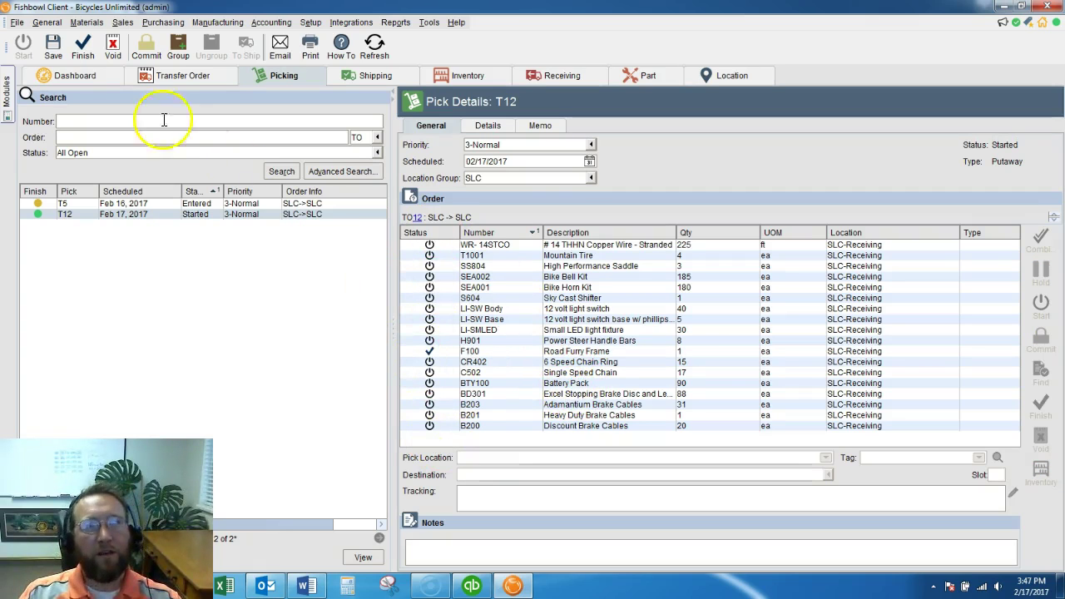
Step: Finish all remaining lines of pick T12 and open linked transfer order TO12
left_click(81, 52)
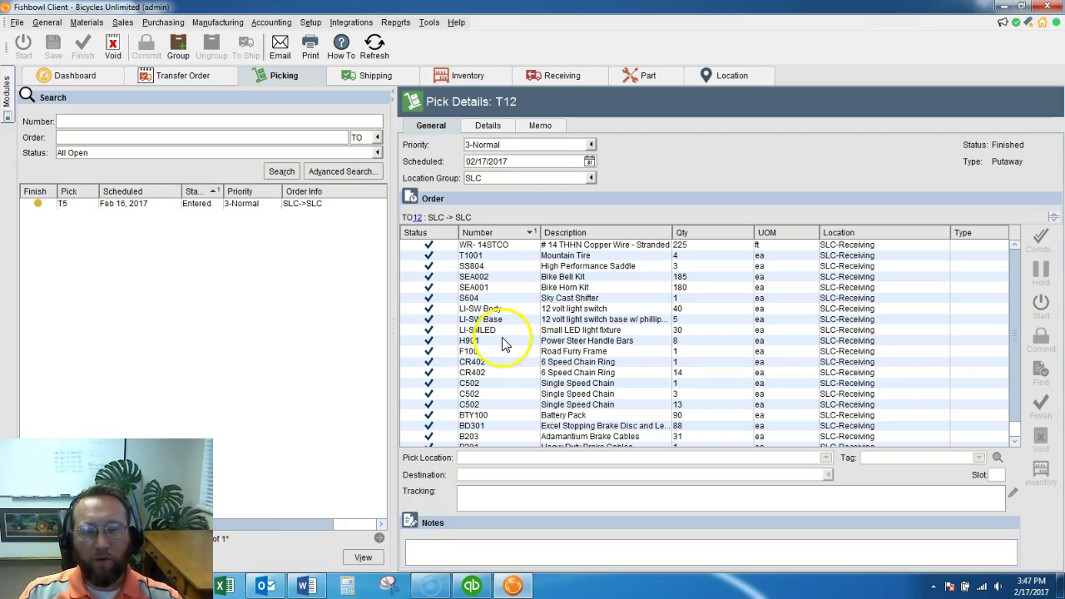
left_click(416, 218)
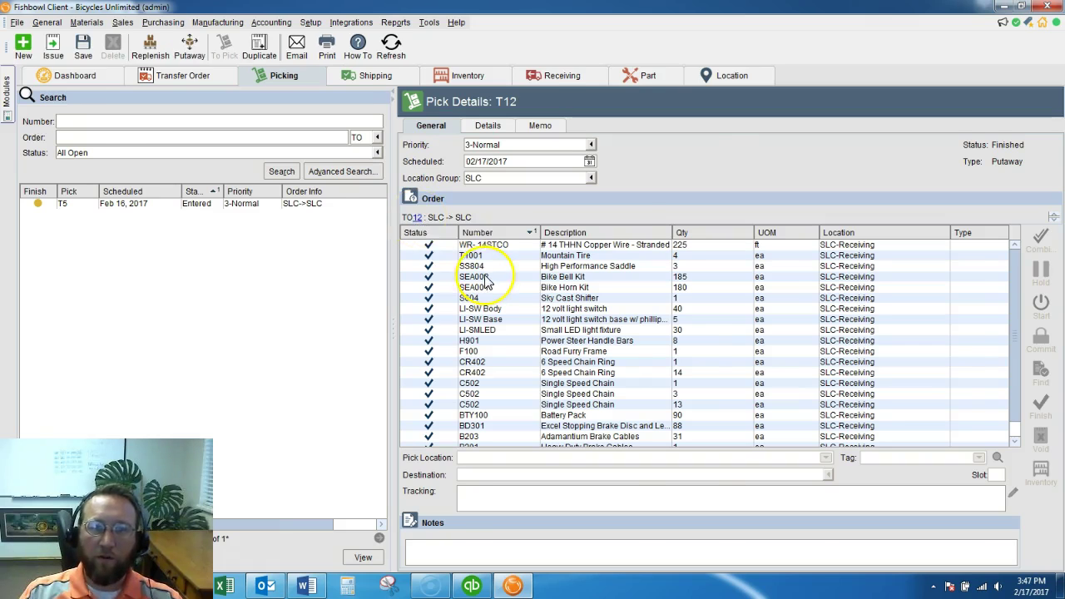